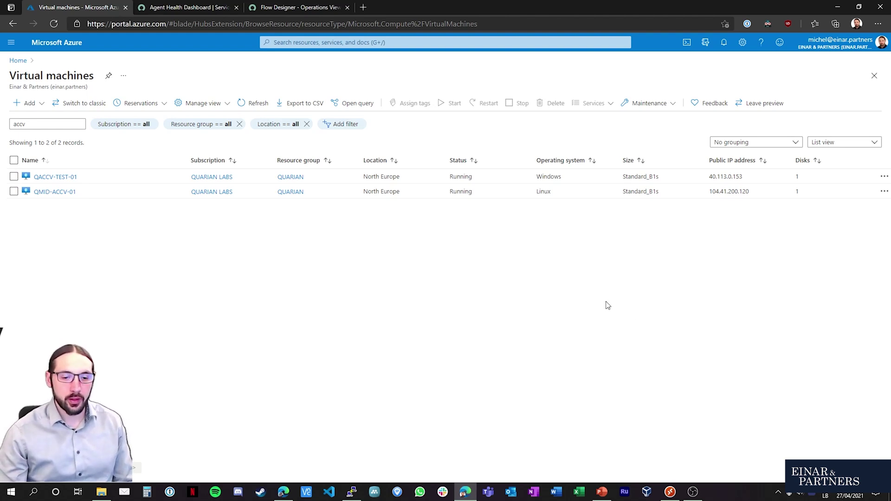
pyautogui.click(351, 492)
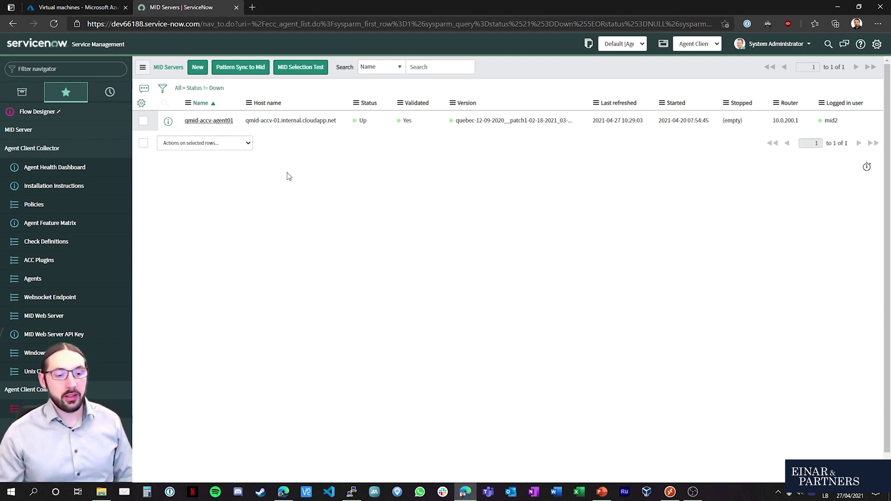
# Step: Review the qmid-accv-agent01 MID Server record, then list its MID web server contexts
pyautogui.click(228, 123)
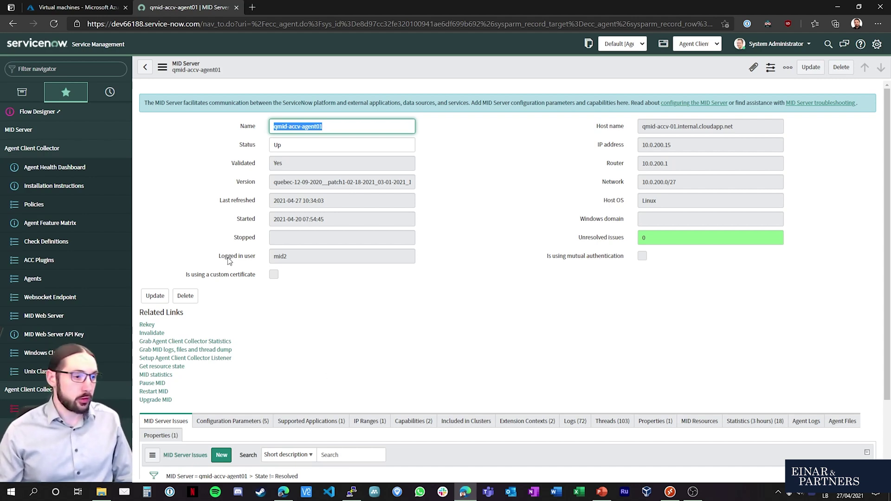
pyautogui.click(65, 316)
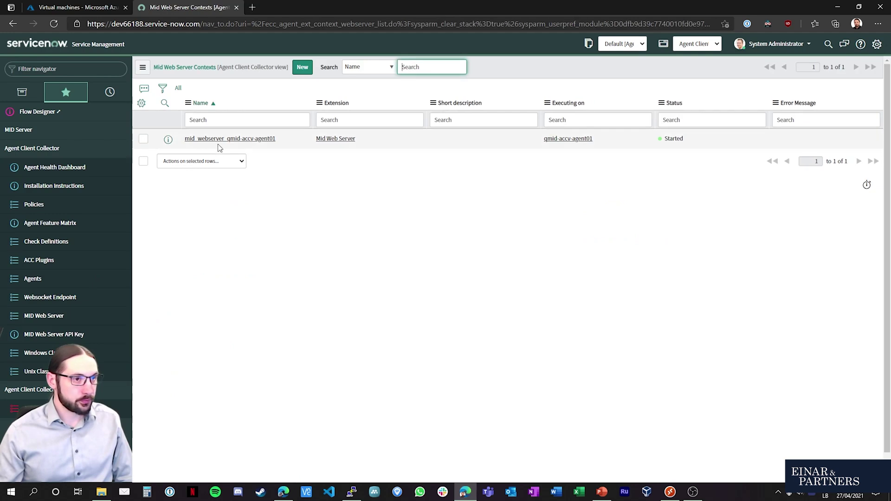
# Step: Inspect the mid_webserver_qmid-accv-agent01 context record: port 8097 with API Key authentication
pyautogui.click(220, 140)
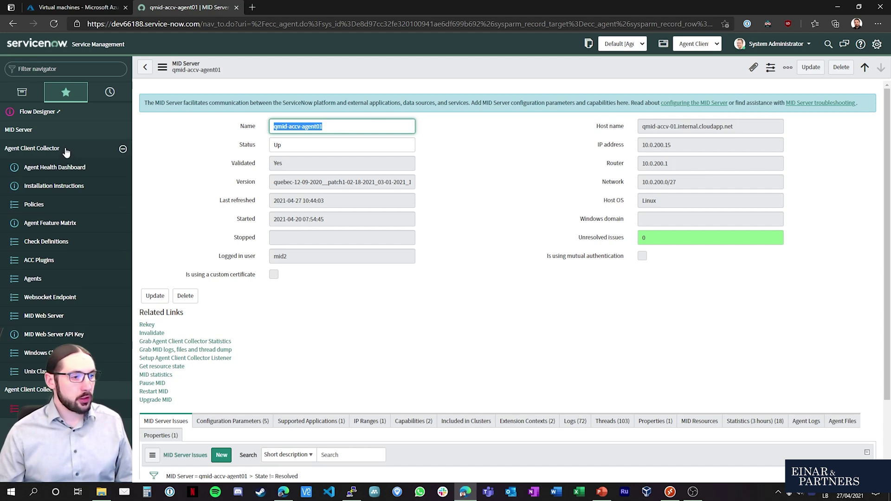
pyautogui.click(70, 318)
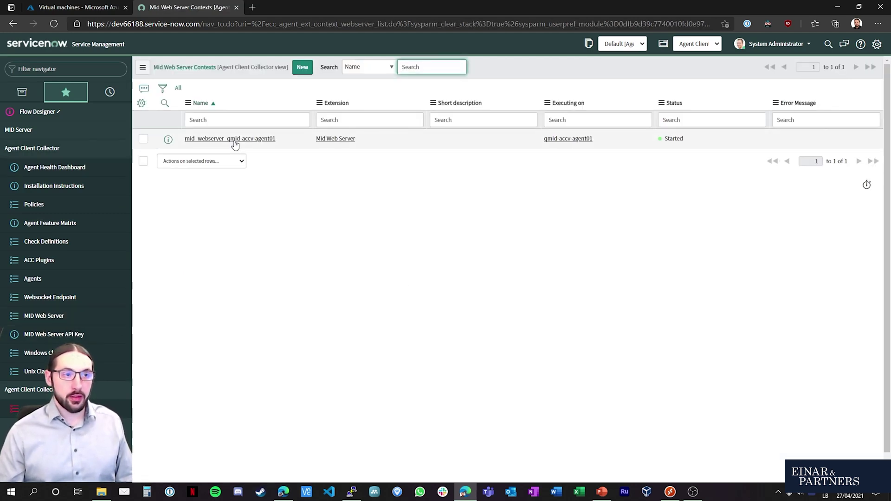
pyautogui.click(235, 144)
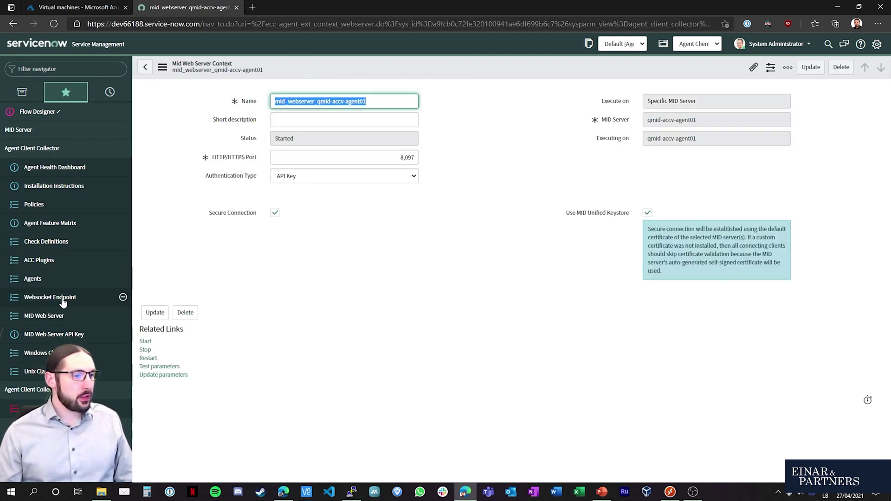
pyautogui.click(118, 298)
# Step: Open the mid_websocket_qmid-accv-agent01 endpoint record, status Started with no accessible IP
pyautogui.click(237, 138)
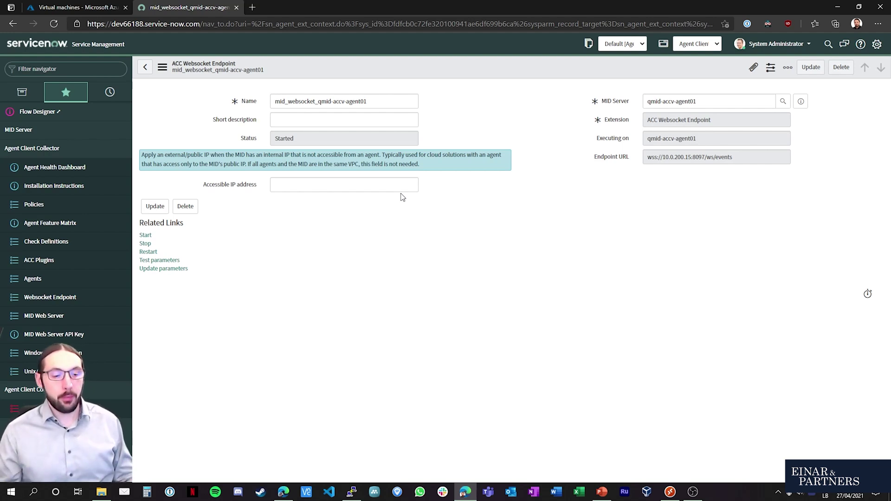
# Step: Set the Accessible IP address to 104.41.200.120, then replace it with accv-demo-mid.einar.partners
pyautogui.click(380, 190)
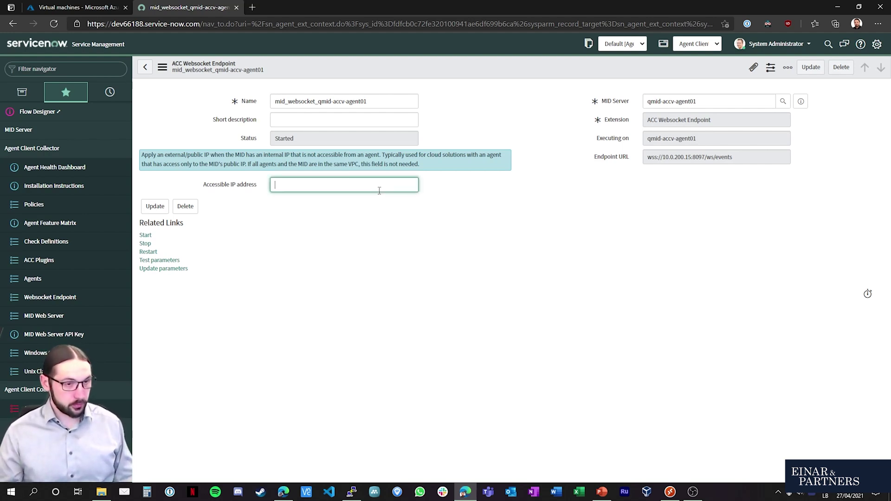
pyautogui.write('104.41.200.120')
pyautogui.click(222, 102)
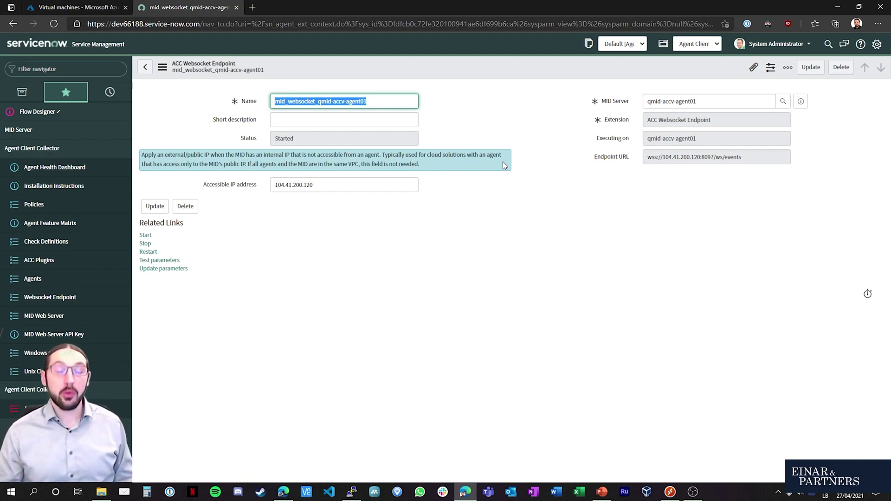
pyautogui.tripleClick(321, 184)
pyautogui.write('accv-demo-mid.einar.partners')
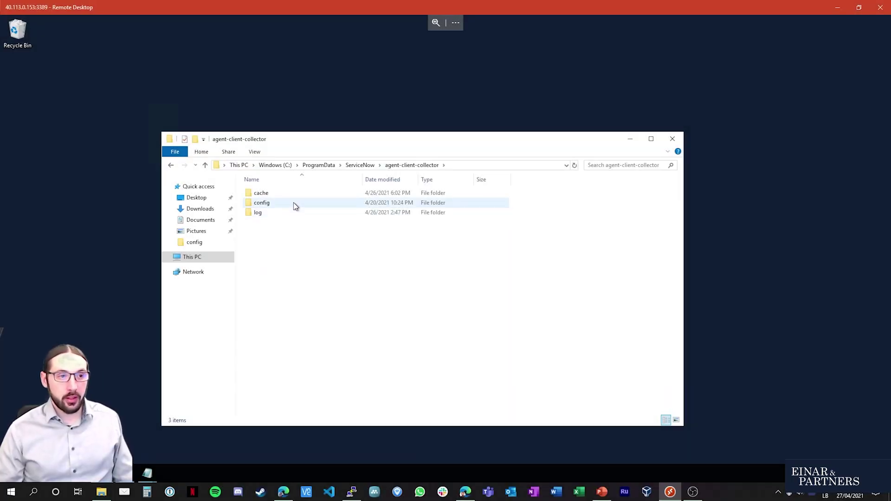
# Step: Open the agent-client-collector config folder and view acc.yml in Notepad
pyautogui.doubleClick(293, 207)
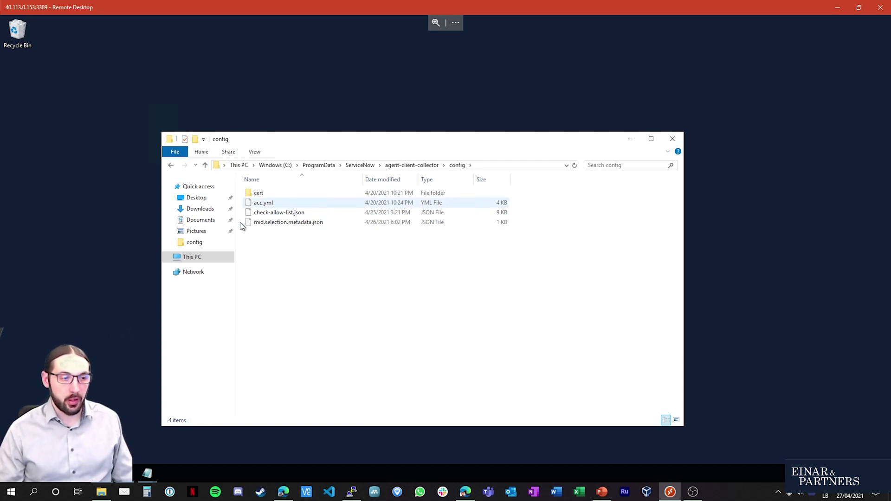
pyautogui.click(137, 466)
pyautogui.click(119, 435)
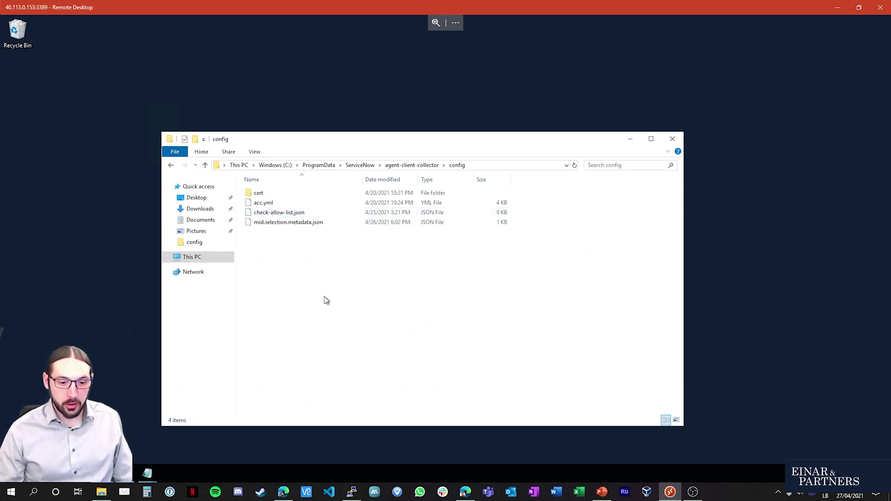
# Step: In check-allow-list.json, select the first osqueryi allow-list object from brace to brace
pyautogui.moveTo(154, 469)
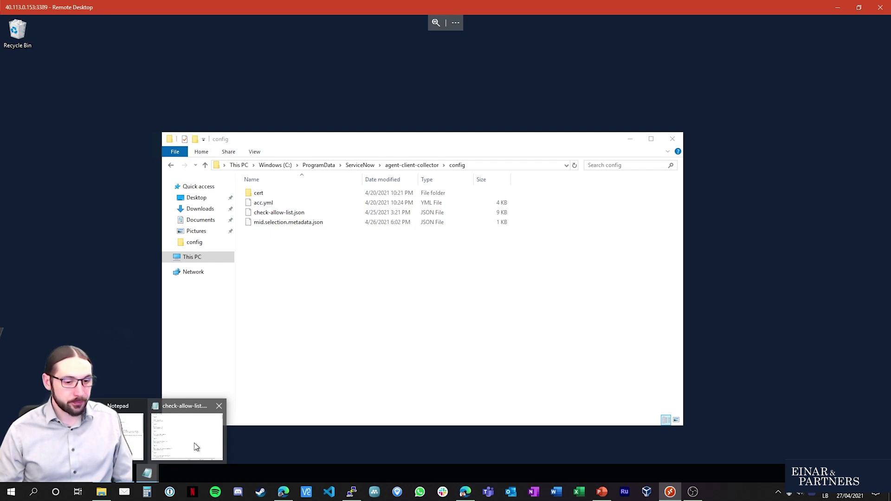
pyautogui.click(196, 445)
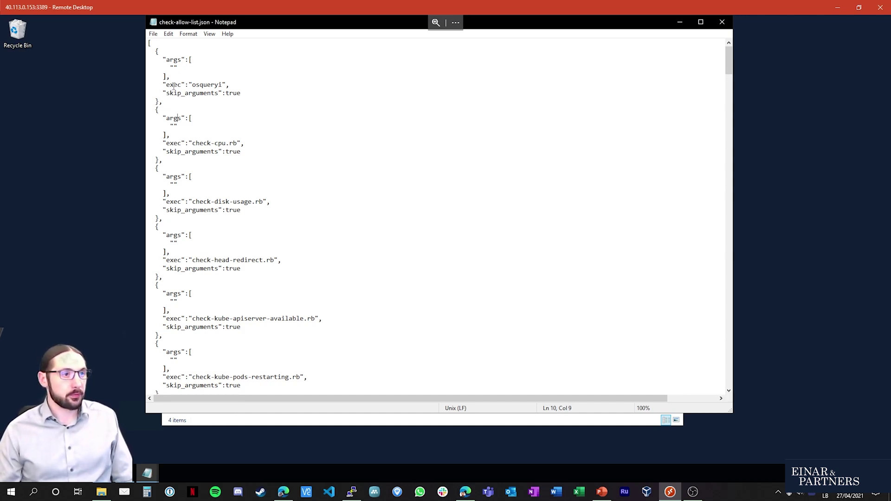
pyautogui.moveTo(164, 101); pyautogui.dragTo(140, 50)
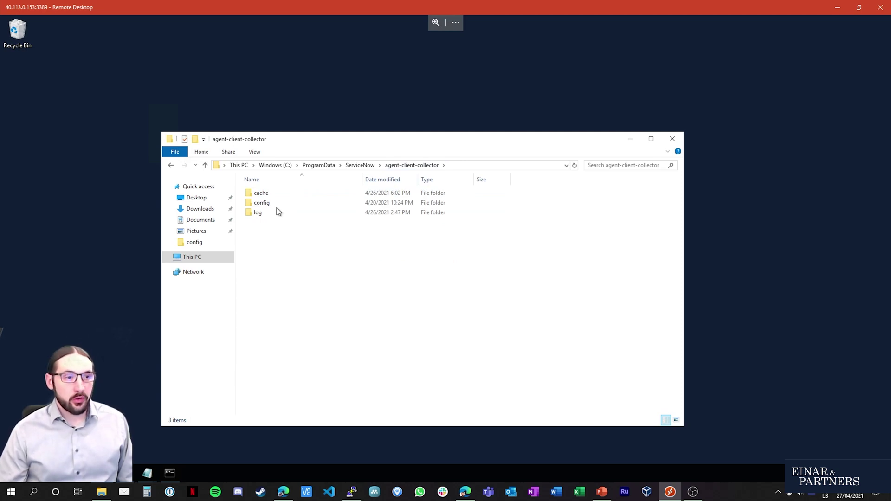
# Step: Browse to cache\acc-visibility-modules-windows\bin and open a Command Prompt alongside it
pyautogui.doubleClick(273, 194)
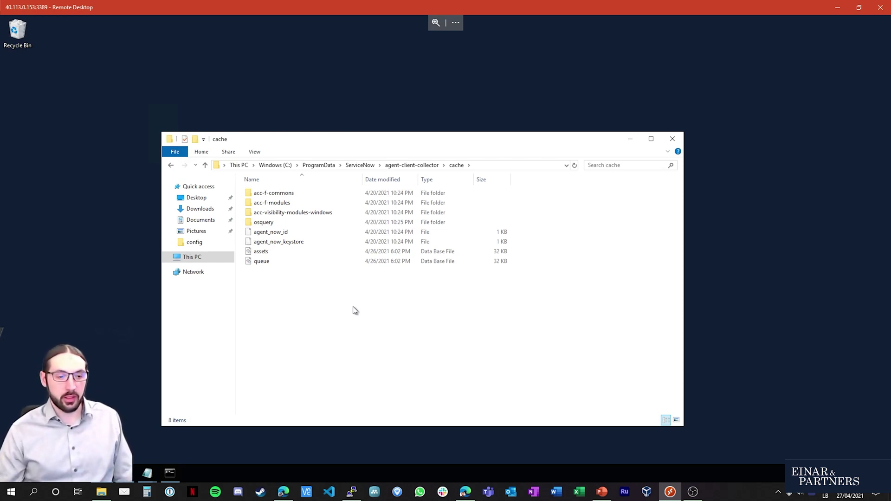
pyautogui.doubleClick(293, 213)
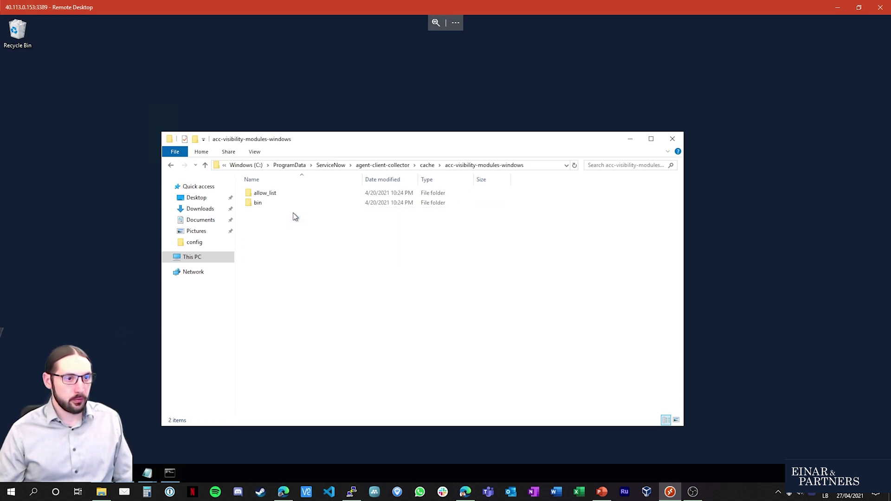
pyautogui.doubleClick(258, 202)
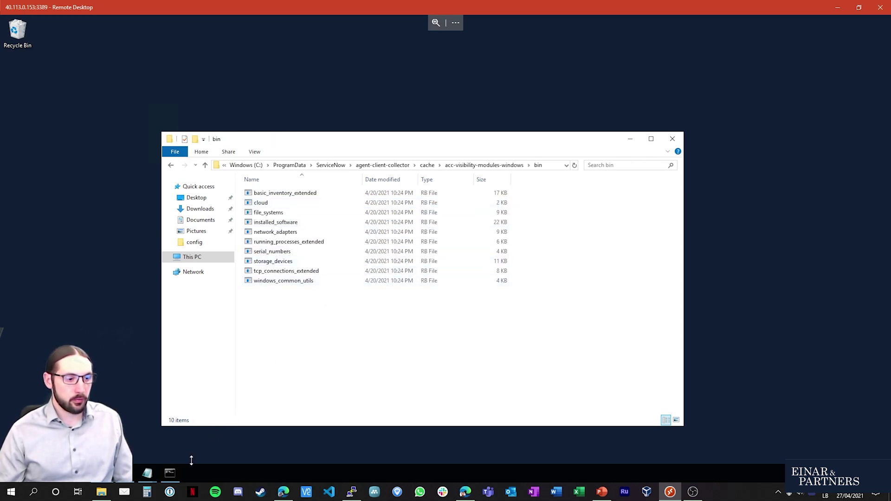
pyautogui.click(170, 473)
pyautogui.click(603, 376)
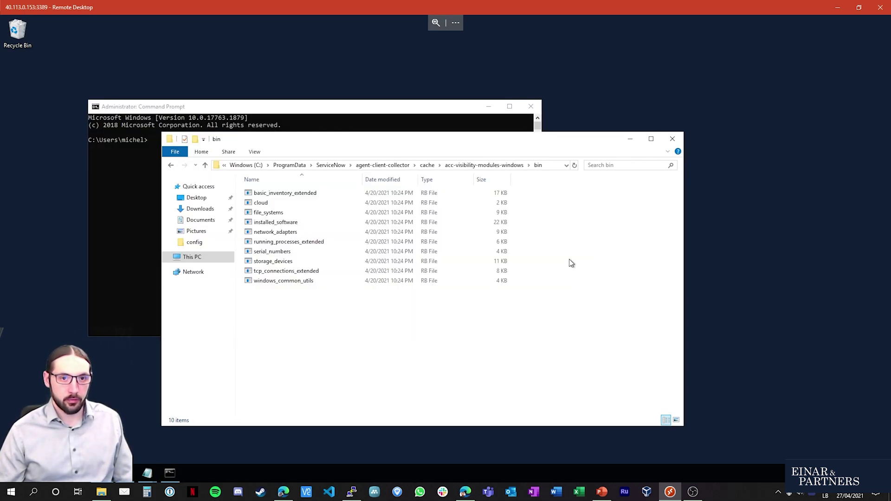
# Step: Change into the acc-visibility-modules-windows\bin folder and show serial_numbers.rb -h usage help
pyautogui.click(548, 166)
pyautogui.click(364, 132)
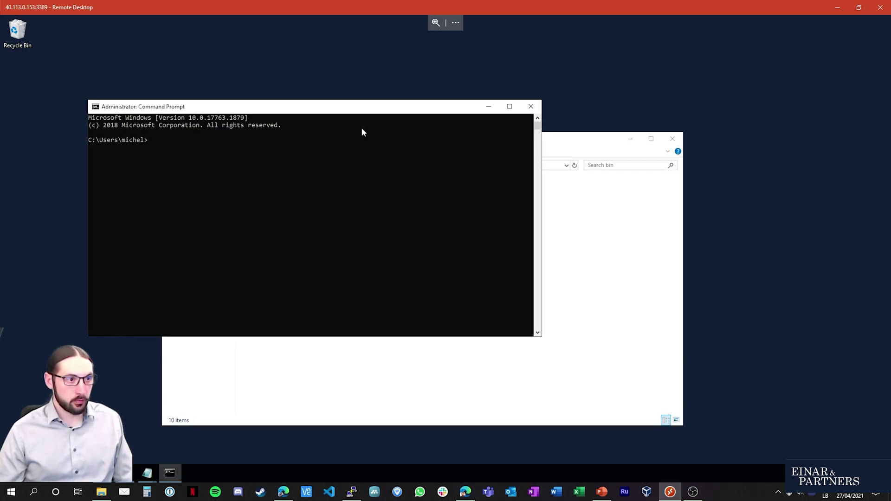
pyautogui.write('cd')
pyautogui.write('C:\\ProgramData\\ServiceNow\\agent-client-collector\\cache\\acc-visibility-modules-windows\\bin')
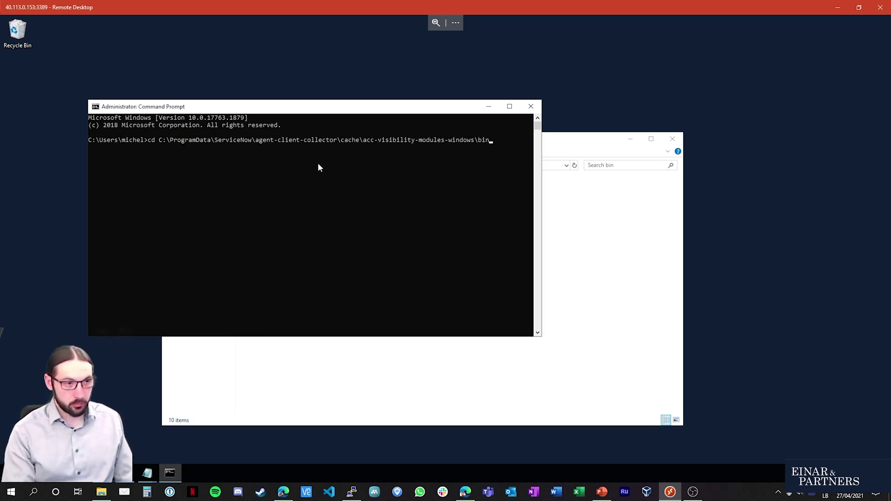
pyautogui.press('Return')
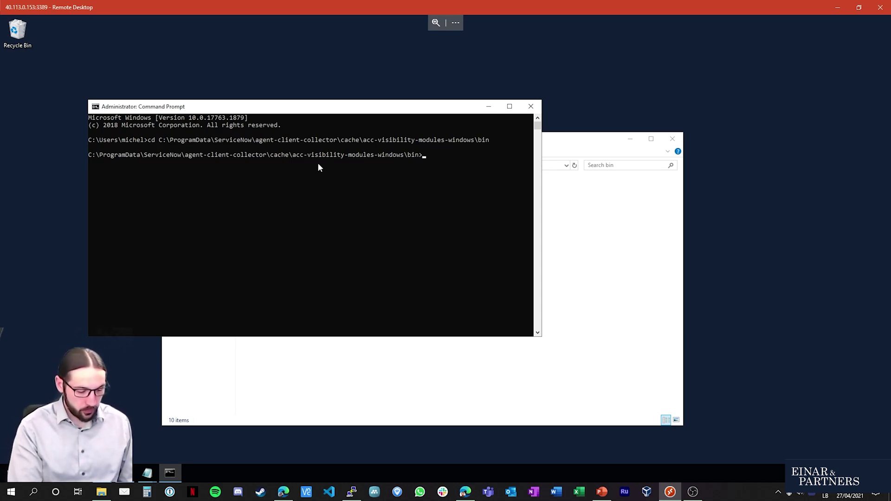
pyautogui.write('serial_numbers.rb -')
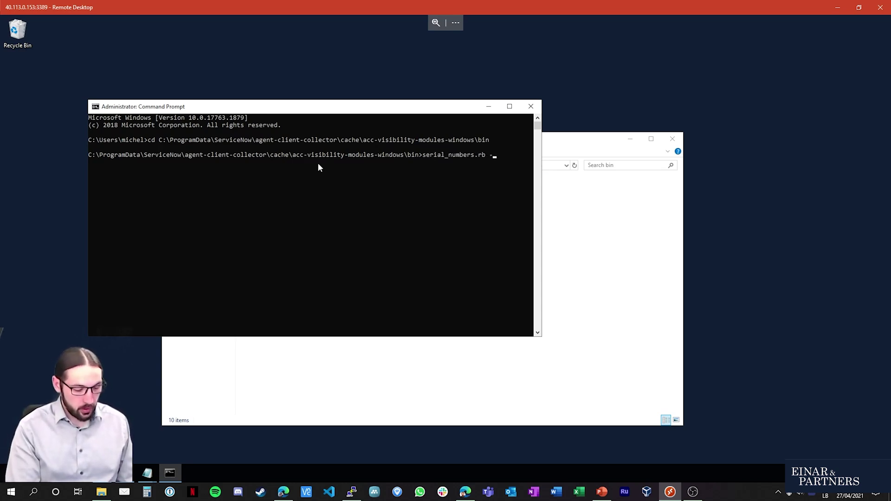
pyautogui.write('h')
pyautogui.press('Return')
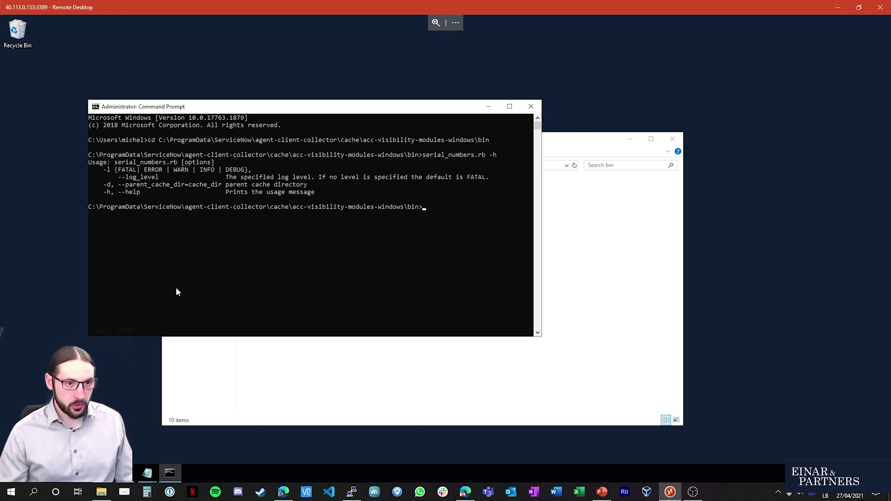
# Step: Run serial_numbers.rb -d against the agent-client-collector cache folder to print serial-number JSON
pyautogui.write('er')
pyautogui.press('Tab')
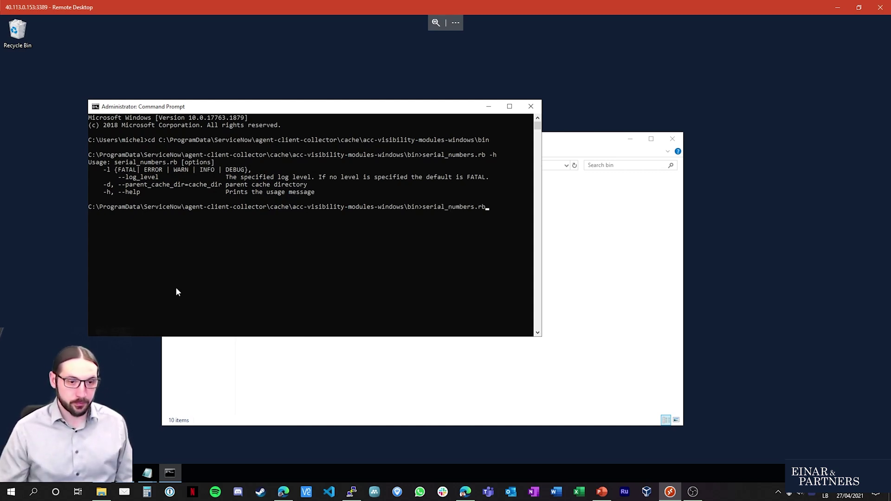
pyautogui.write('-d')
pyautogui.write('C:\\ProgramData\\ServiceNow\\agent-client-collector\\cache\\acc-visibility-modules-windows\\bin')
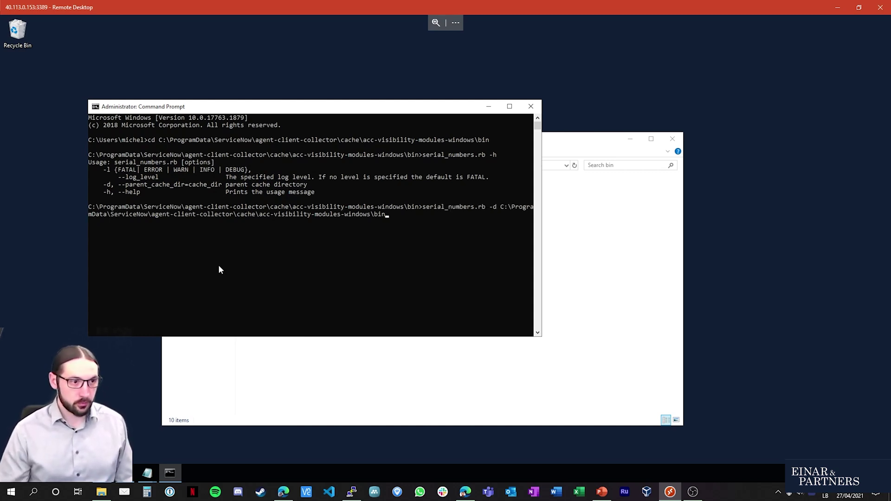
pyautogui.press('BackSpace')
pyautogui.press('BackSpace')
pyautogui.press('BackSpace')
pyautogui.press('BackSpace')
pyautogui.press('BackSpace')
pyautogui.press('BackSpace')
pyautogui.press('BackSpace')
pyautogui.press('BackSpace')
pyautogui.press('BackSpace')
pyautogui.press('BackSpace')
pyautogui.press('BackSpace')
pyautogui.press('BackSpace')
pyautogui.press('BackSpace')
pyautogui.press('BackSpace')
pyautogui.press('BackSpace')
pyautogui.press('BackSpace')
pyautogui.press('BackSpace')
pyautogui.press('BackSpace')
pyautogui.press('BackSpace')
pyautogui.press('BackSpace')
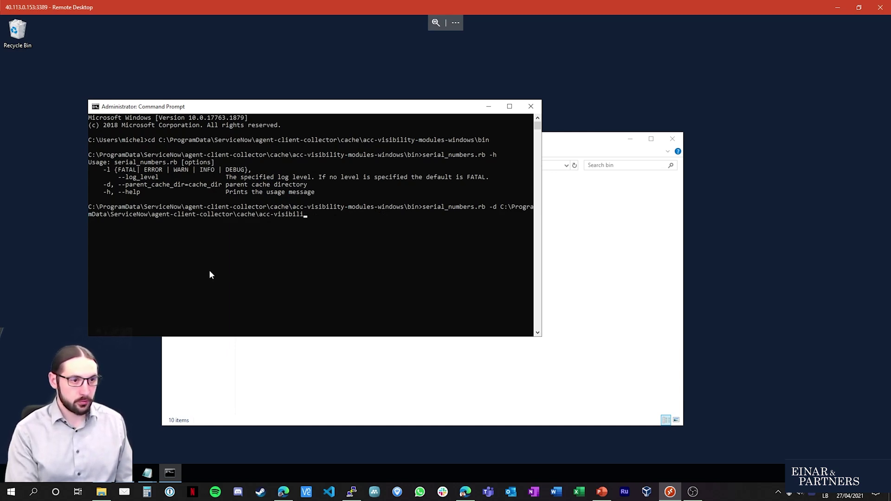
pyautogui.press('BackSpace')
pyautogui.press('Return')
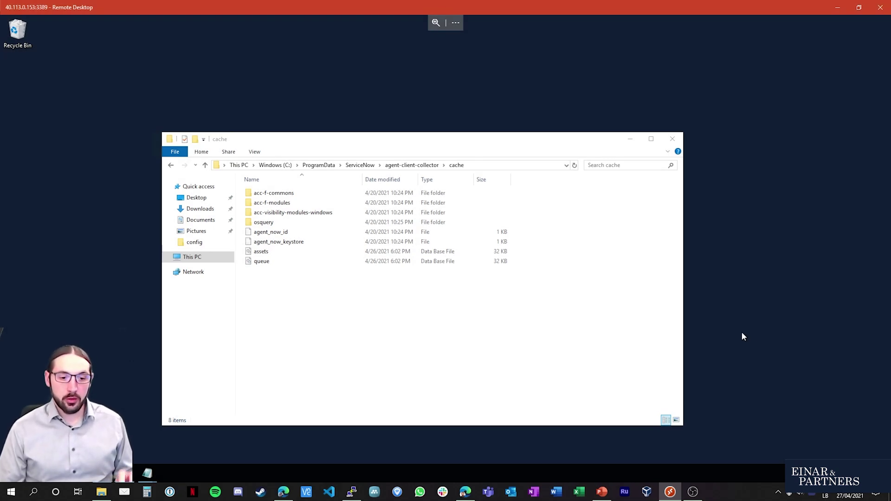
# Step: Back in ServiceNow, open the acc-visibility-modules-windows record from the ACC Plugins list
pyautogui.click(465, 492)
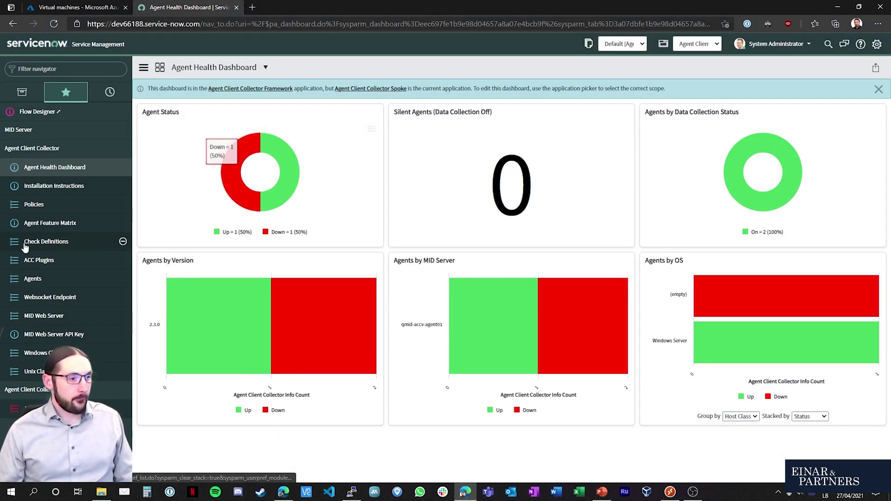
pyautogui.click(84, 259)
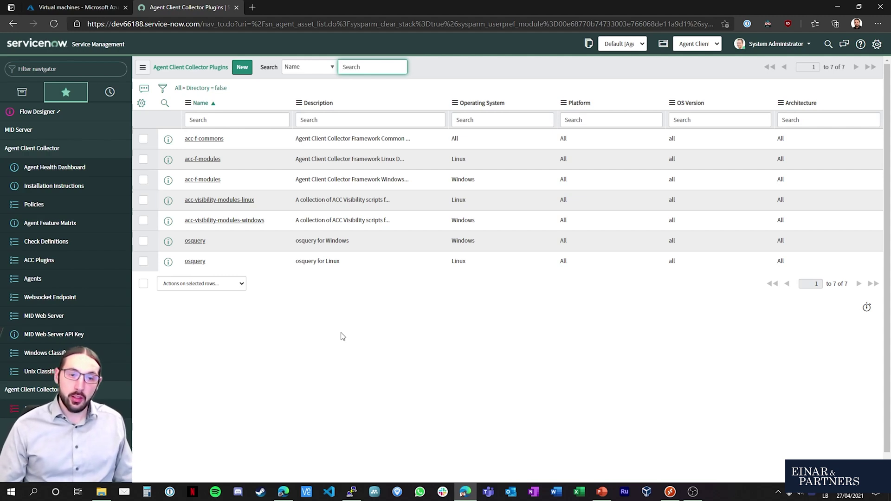
pyautogui.click(244, 221)
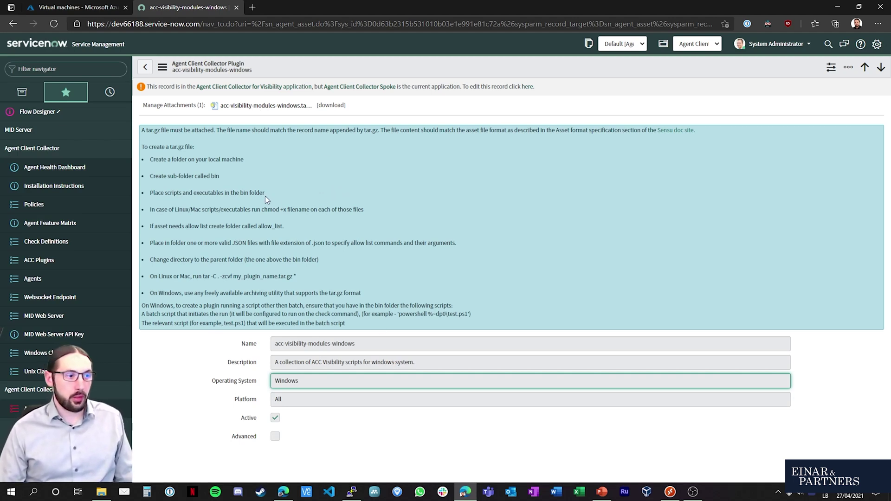
pyautogui.click(56, 248)
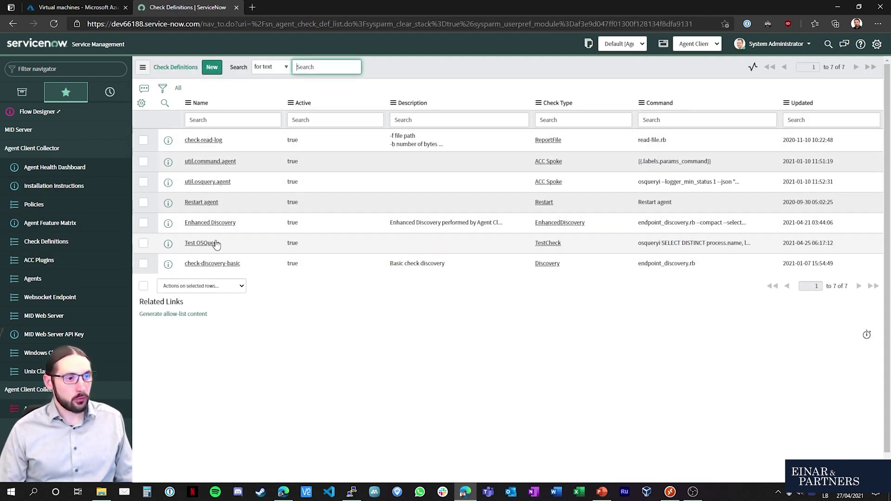
# Step: Check which plugins the Enhanced Discovery check definition uses, then list the agent policies
pyautogui.click(195, 223)
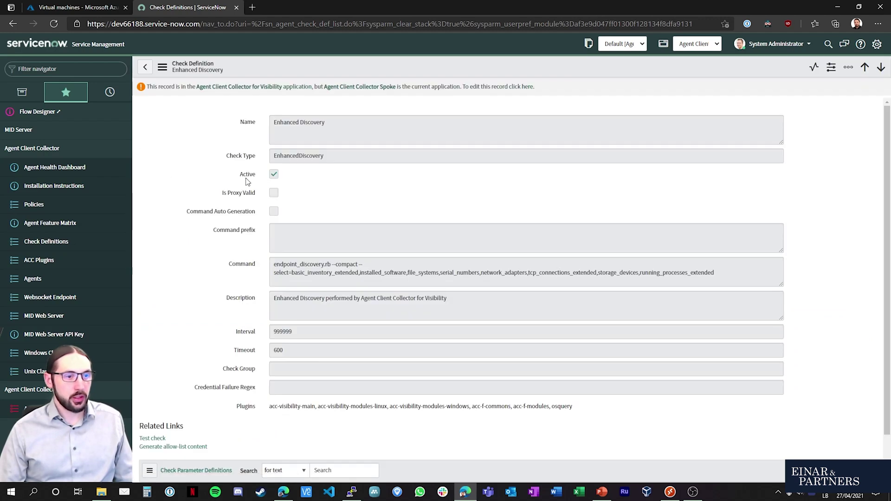
pyautogui.scroll(-1, 254, 199)
pyautogui.scroll(-1, 260, 250)
pyautogui.moveTo(271, 336); pyautogui.dragTo(604, 335)
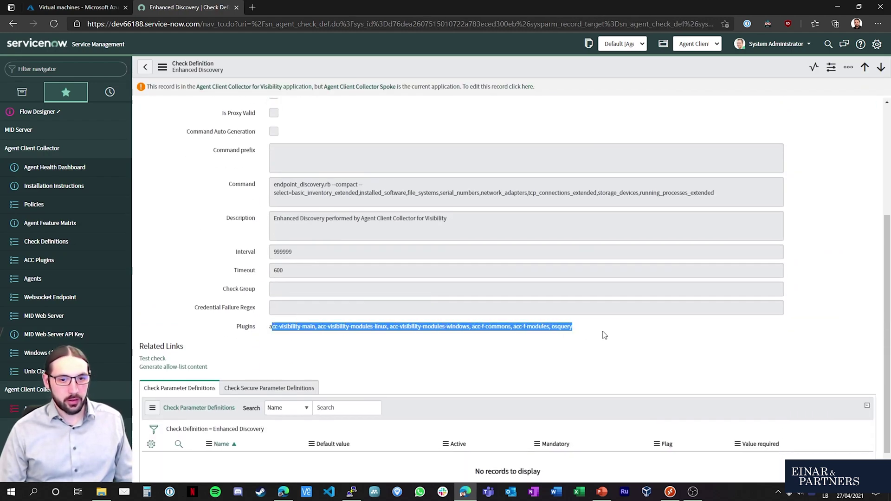
pyautogui.click(521, 328)
pyautogui.click(54, 202)
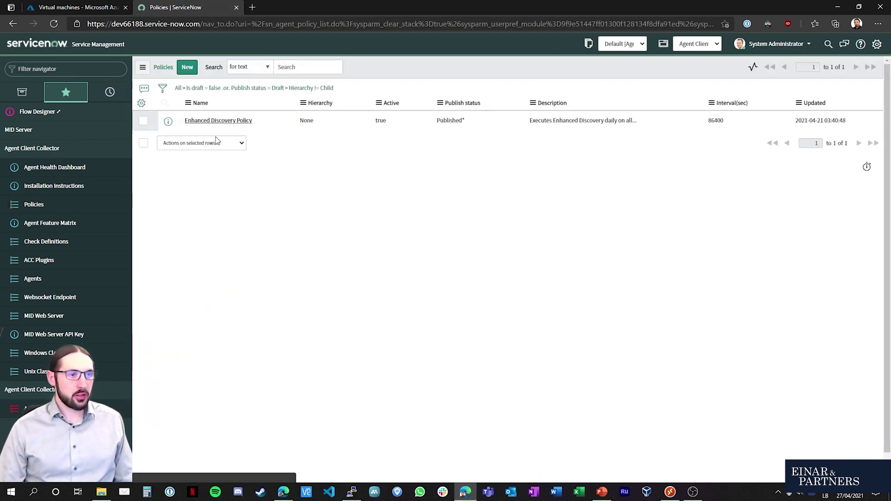
# Step: Open the Enhanced Discovery Policy and scroll through its details
pyautogui.click(216, 121)
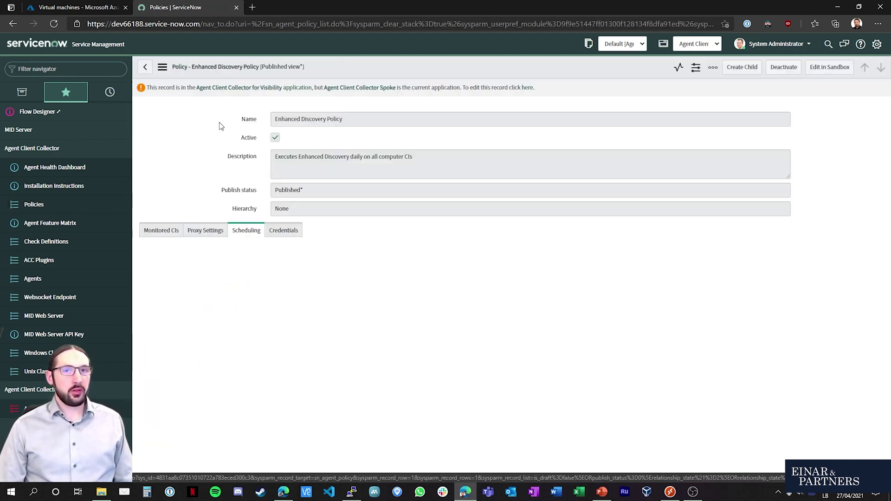
pyautogui.scroll(-1, 185, 332)
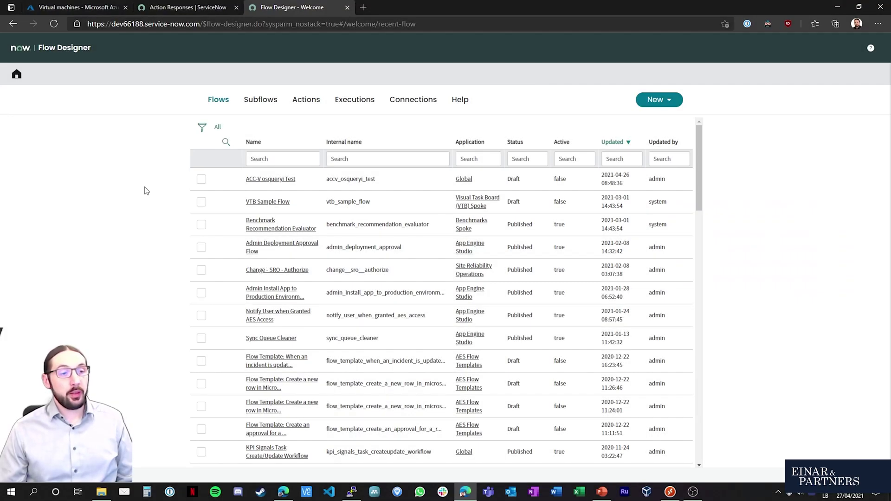
# Step: Open the ACC-V osqueryi Test flow and keep Agent_QACCV-TEST-01 as the osquery target agent
pyautogui.click(258, 181)
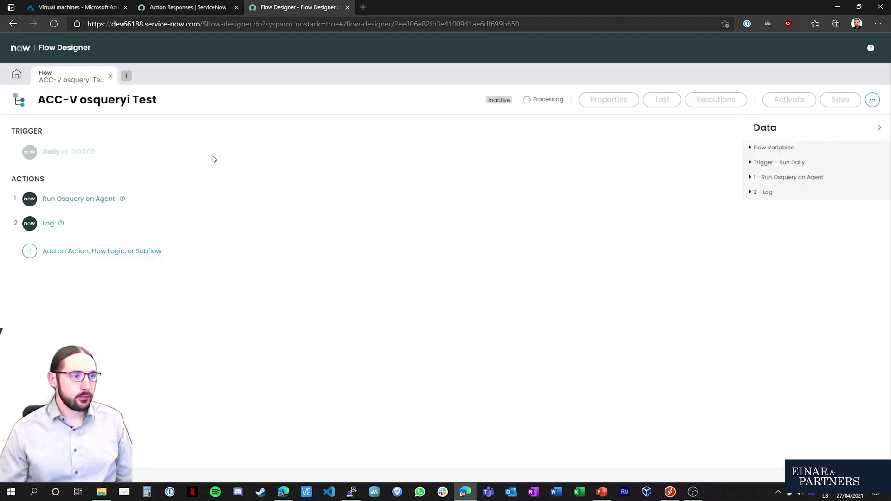
pyautogui.click(141, 198)
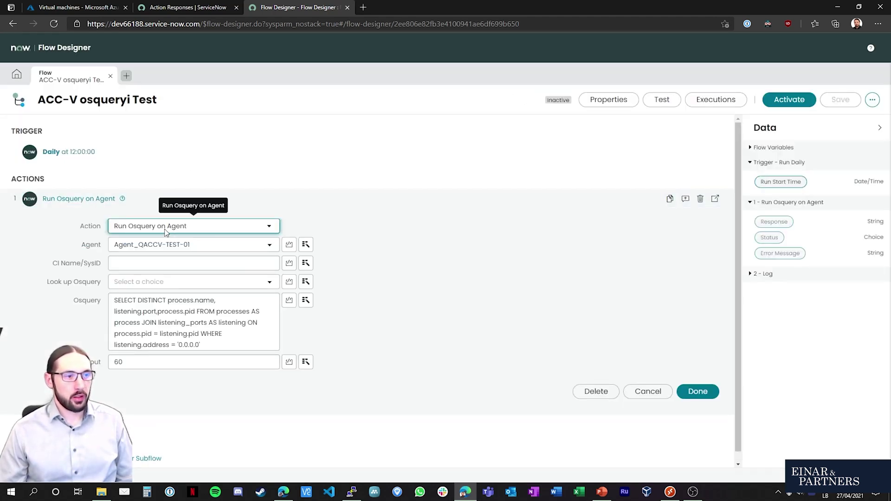
pyautogui.click(212, 249)
pyautogui.click(212, 249)
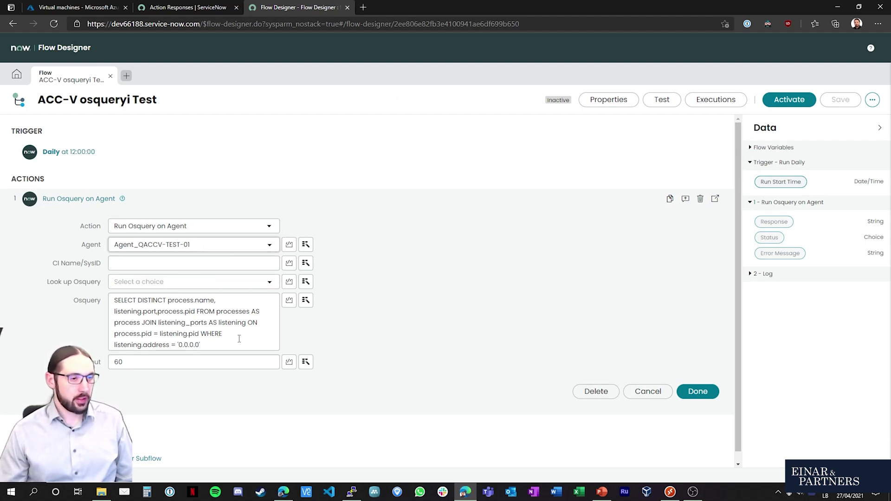
# Step: Review the osquery statement and the Log step, then switch to the remote server session
pyautogui.moveTo(202, 346); pyautogui.dragTo(77, 290)
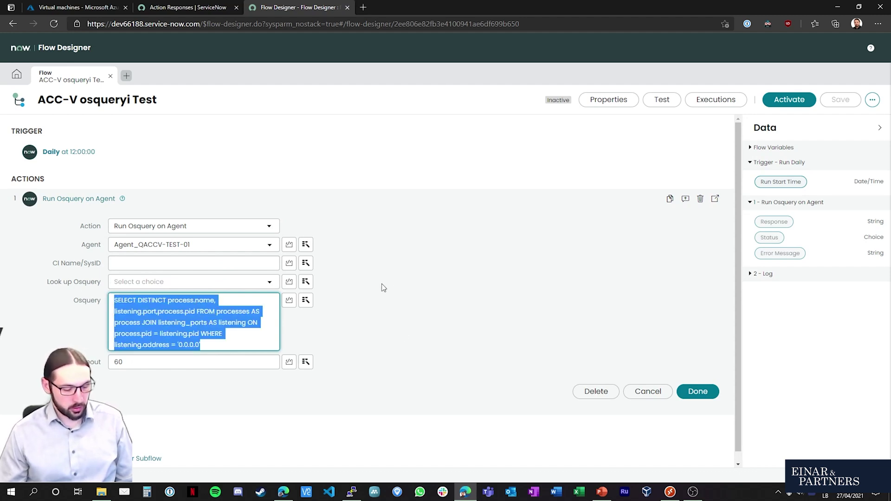
pyautogui.click(361, 299)
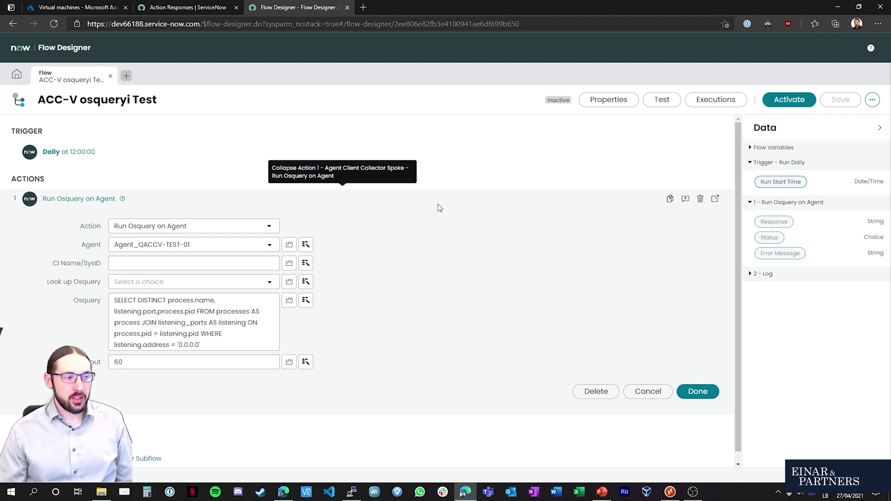
pyautogui.click(140, 429)
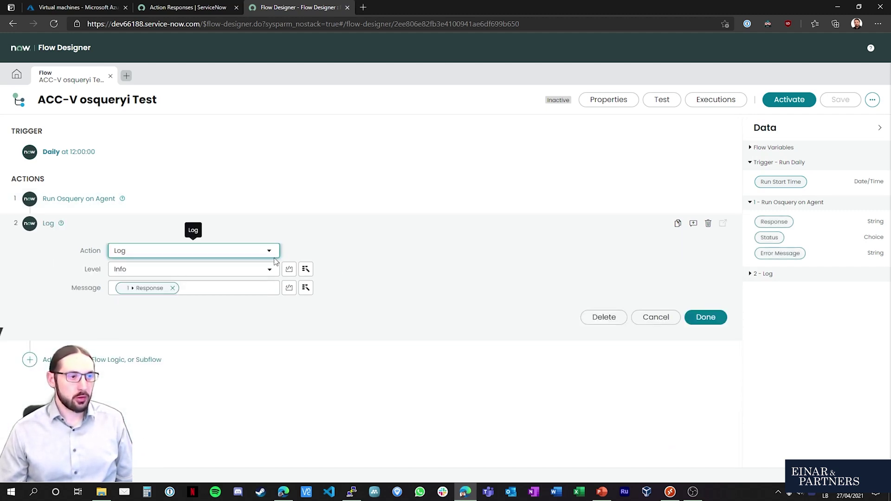
pyautogui.click(194, 198)
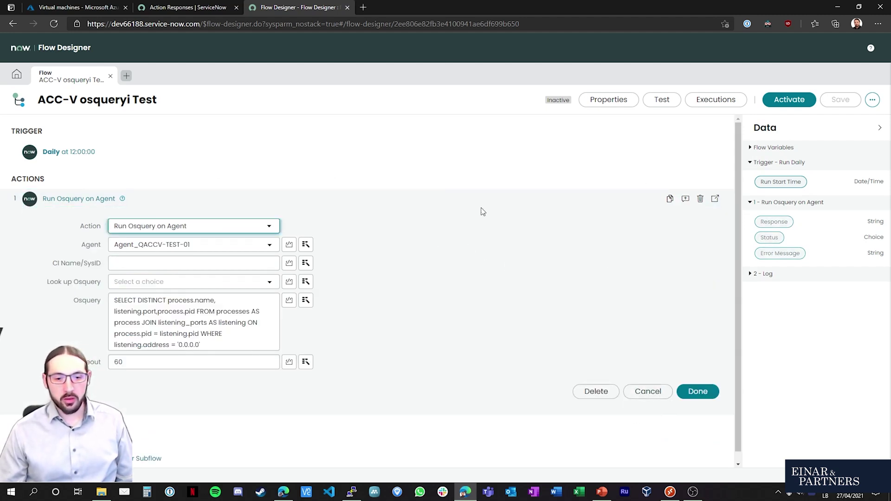
pyautogui.click(671, 492)
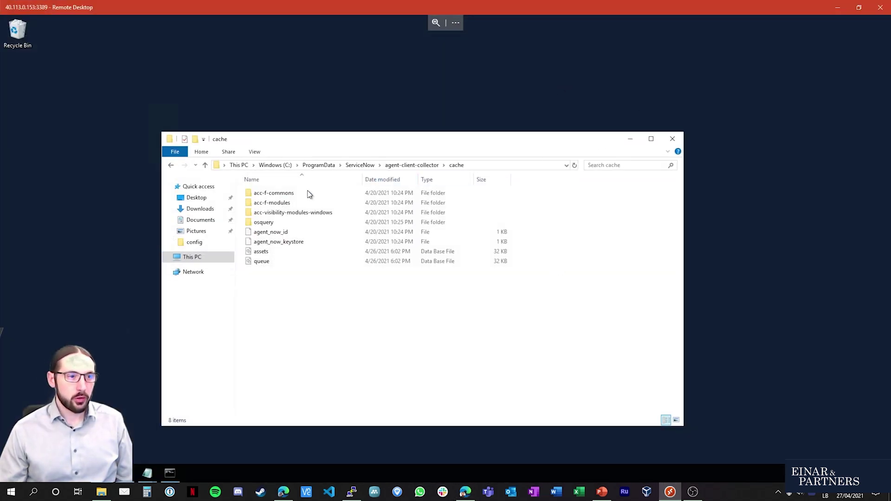
# Step: Change Command Prompt into the agent's osquery\bin folder and start osqueryi.exe
pyautogui.doubleClick(280, 223)
pyautogui.doubleClick(280, 199)
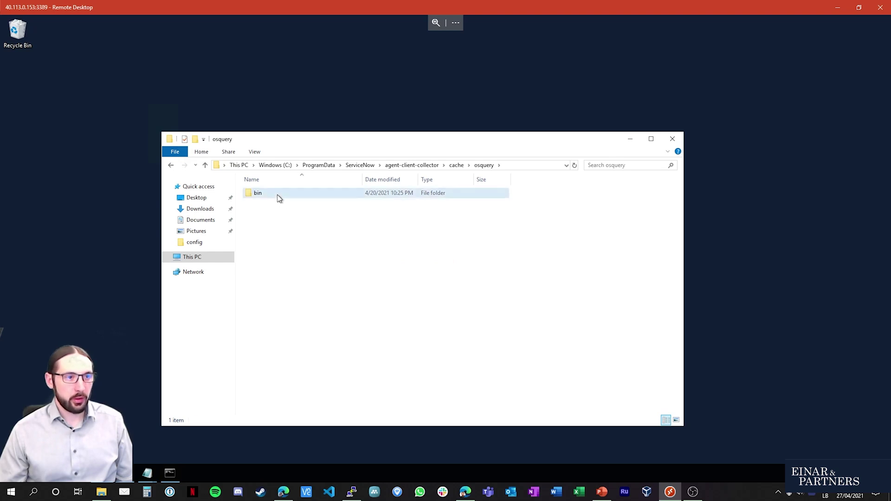
pyautogui.click(177, 475)
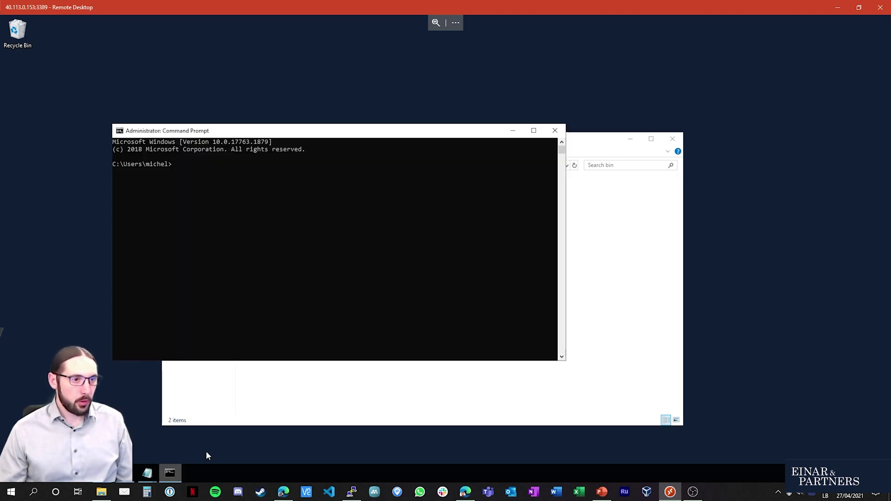
pyautogui.click(637, 234)
pyautogui.click(532, 169)
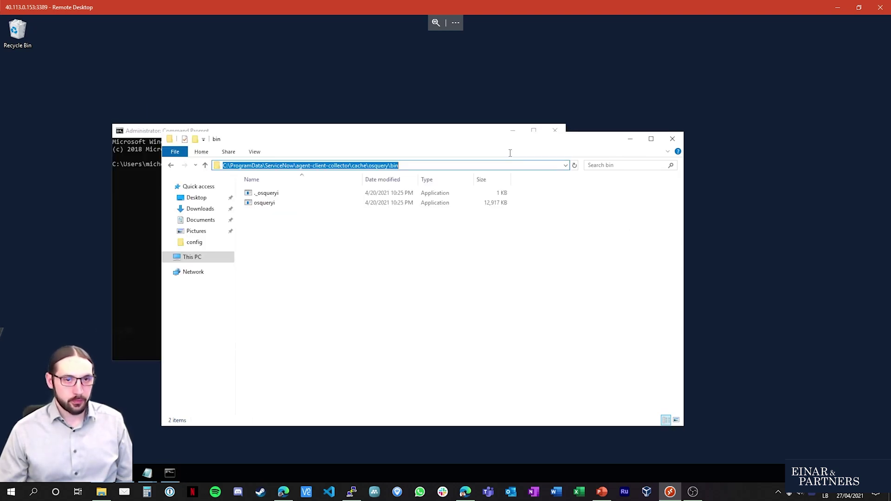
pyautogui.click(132, 208)
pyautogui.write('c')
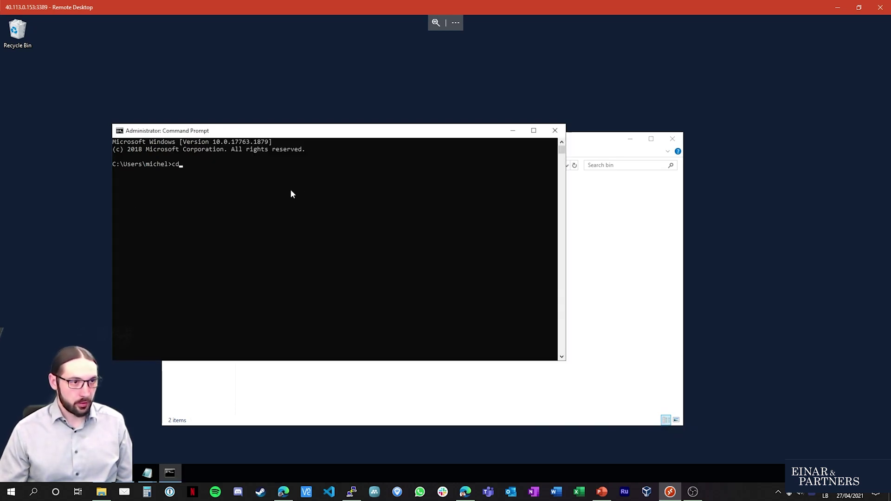
pyautogui.write('d')
pyautogui.write('C:\\ProgramData\\ServiceNow\\agent-client-collector\\cache\\osquery\\bin')
pyautogui.press('Return')
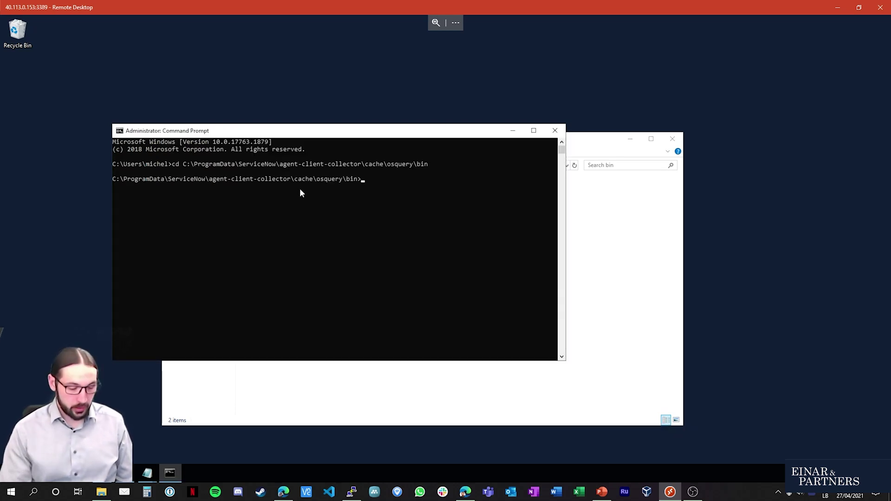
pyautogui.write('osqueryi.exe')
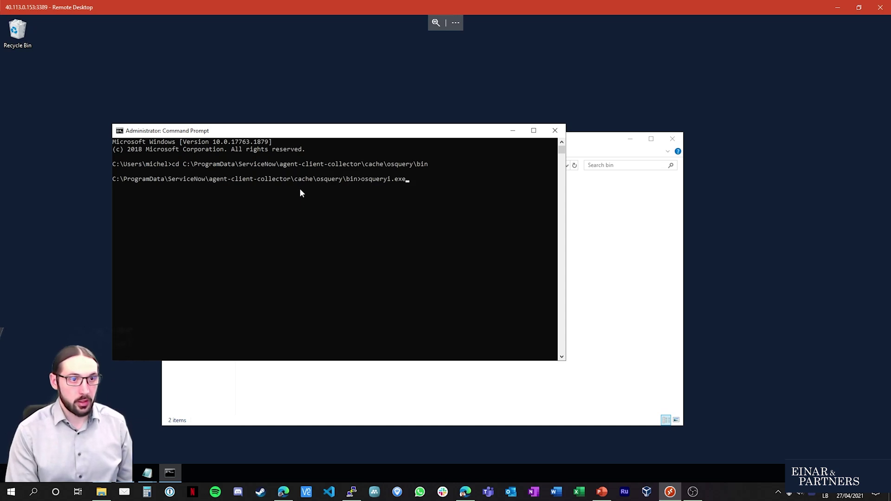
pyautogui.press('Return')
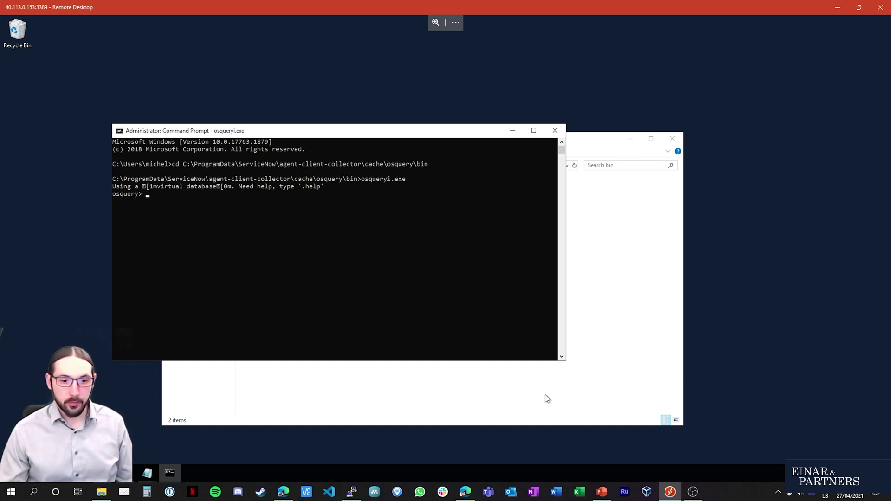
# Step: Paste the Flow Designer listening-ports query into osqueryi, append ';' and run it
pyautogui.hotkey('alt', 'Tab')
pyautogui.tripleClick(241, 338)
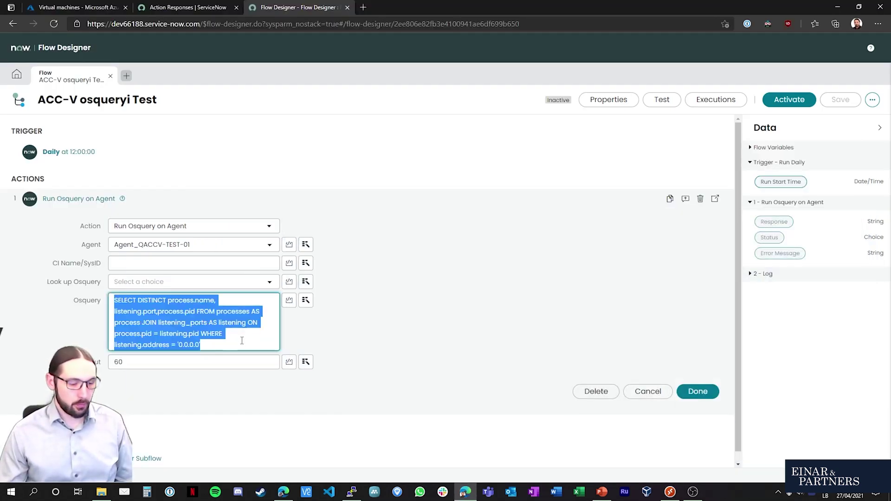
pyautogui.click(670, 492)
pyautogui.rightClick(223, 265)
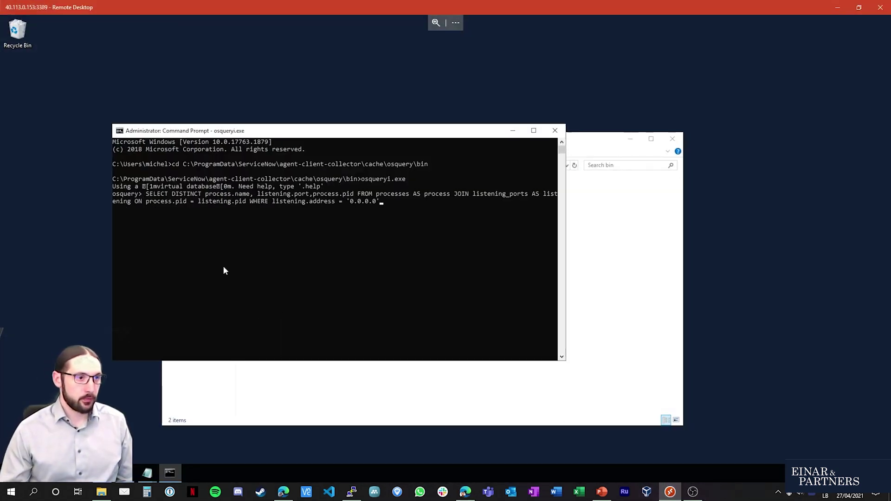
pyautogui.write(';')
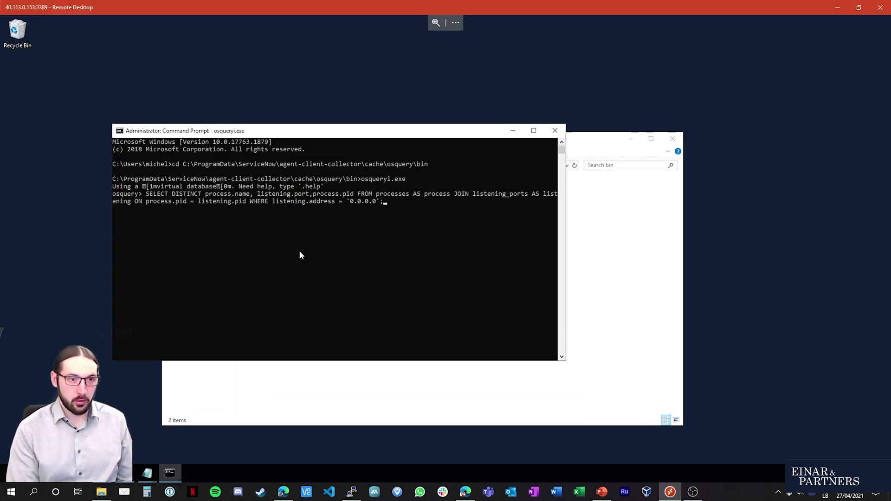
pyautogui.press('Return')
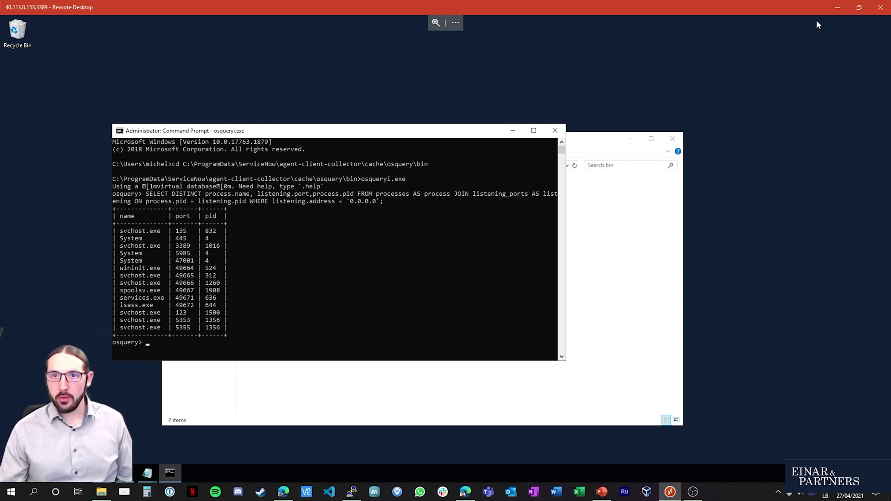
# Step: Test-run the ACC-V osqueryi Test flow and expand Run Osquery on Agent to view its JSON response
pyautogui.click(837, 10)
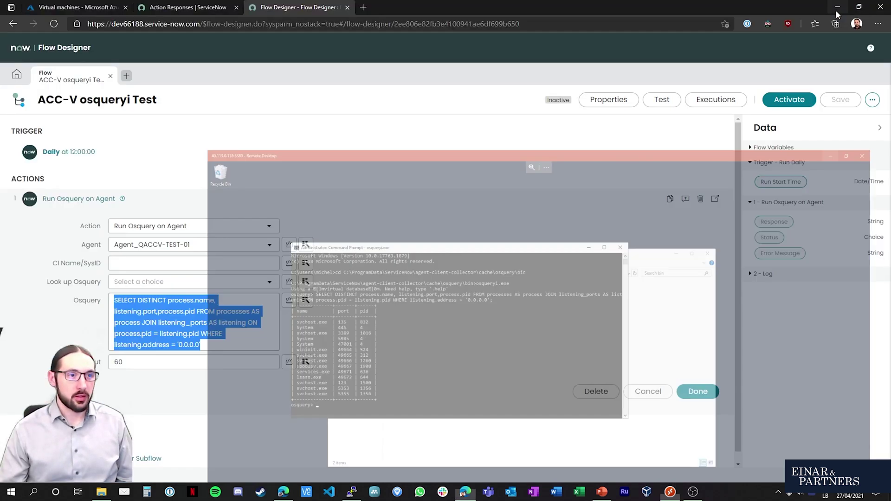
pyautogui.click(281, 149)
pyautogui.click(279, 151)
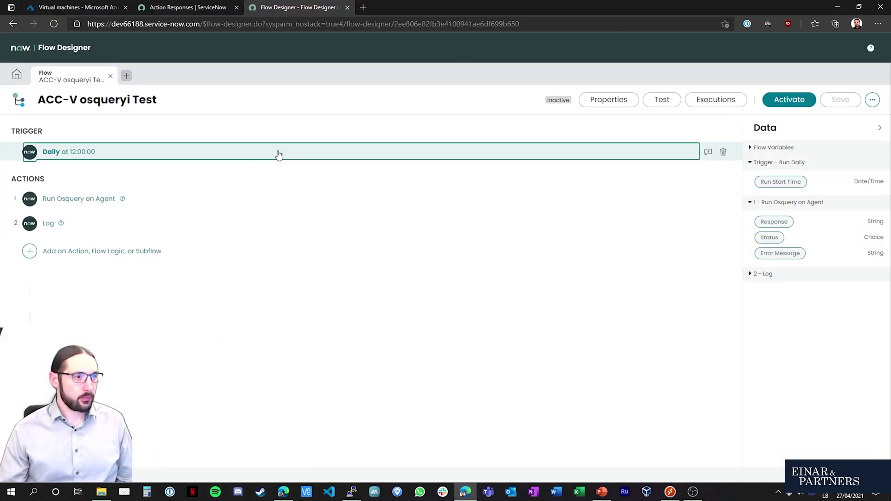
pyautogui.click(195, 202)
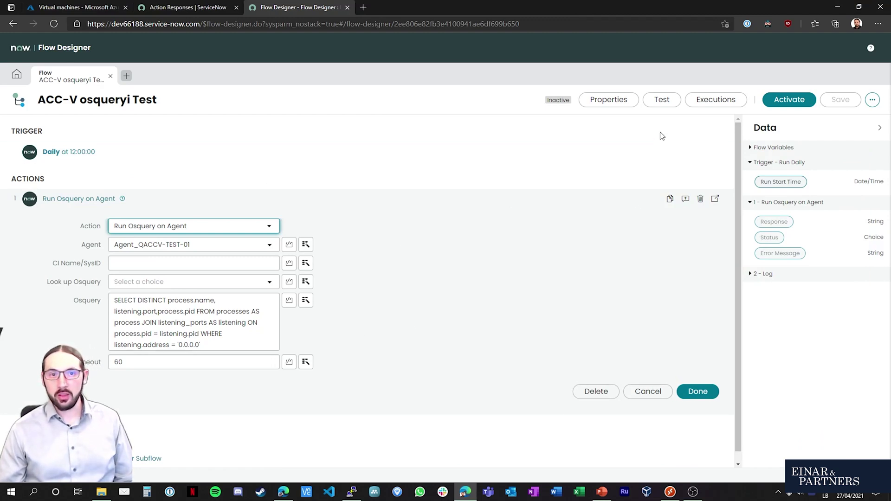
pyautogui.click(662, 100)
pyautogui.click(616, 169)
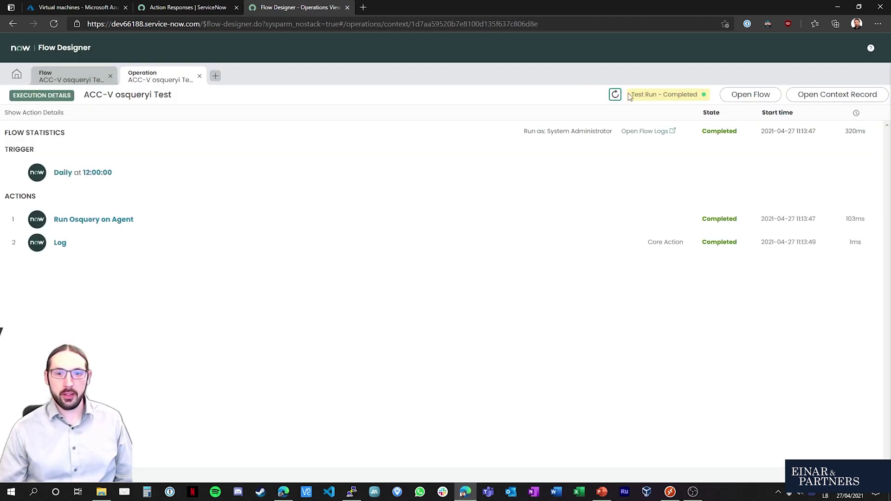
pyautogui.click(202, 222)
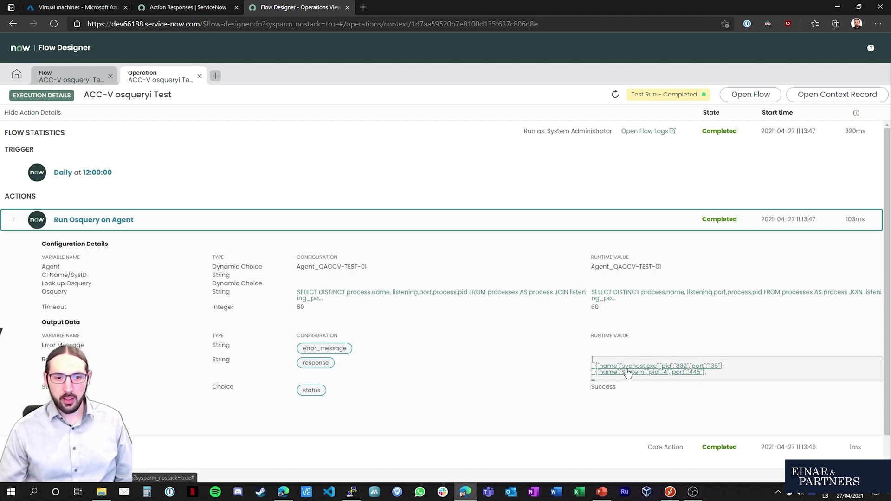